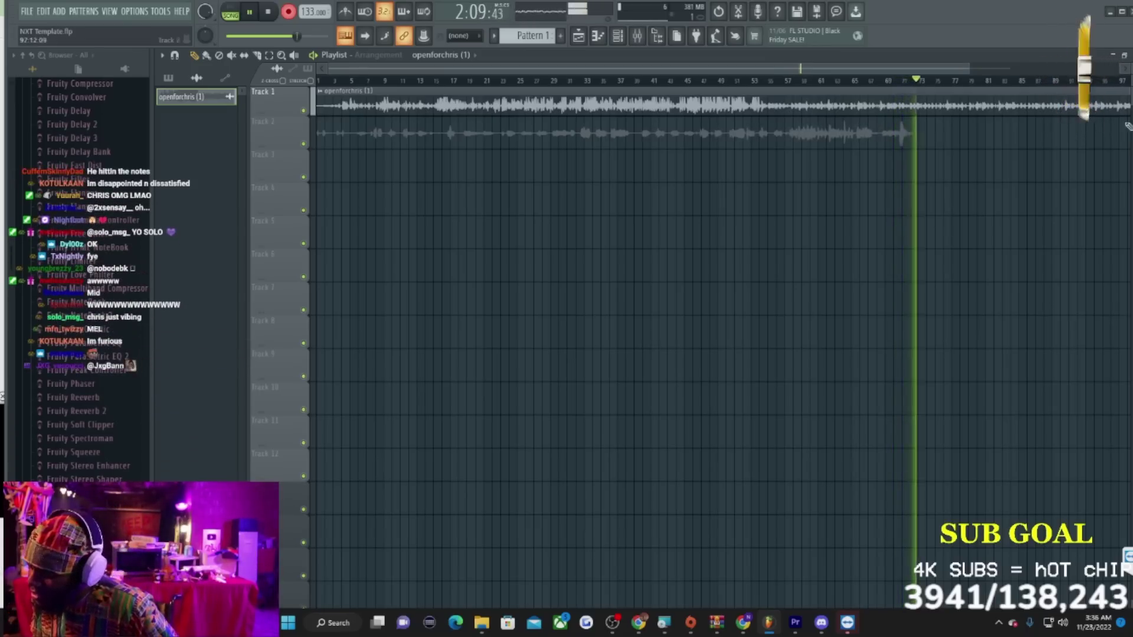
# Finish recording the vocal take on Track 2 and route its clip to mixer track 2 (2020 Main)
pyautogui.scroll(4, 958, 75)
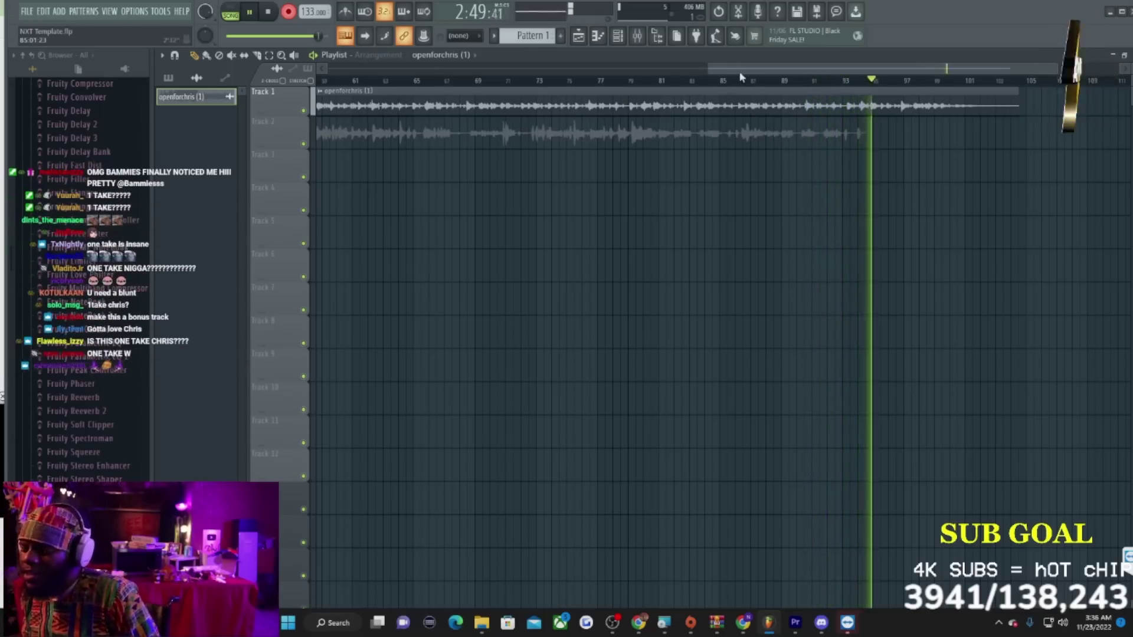
pyautogui.moveTo(739, 71); pyautogui.dragTo(778, 87)
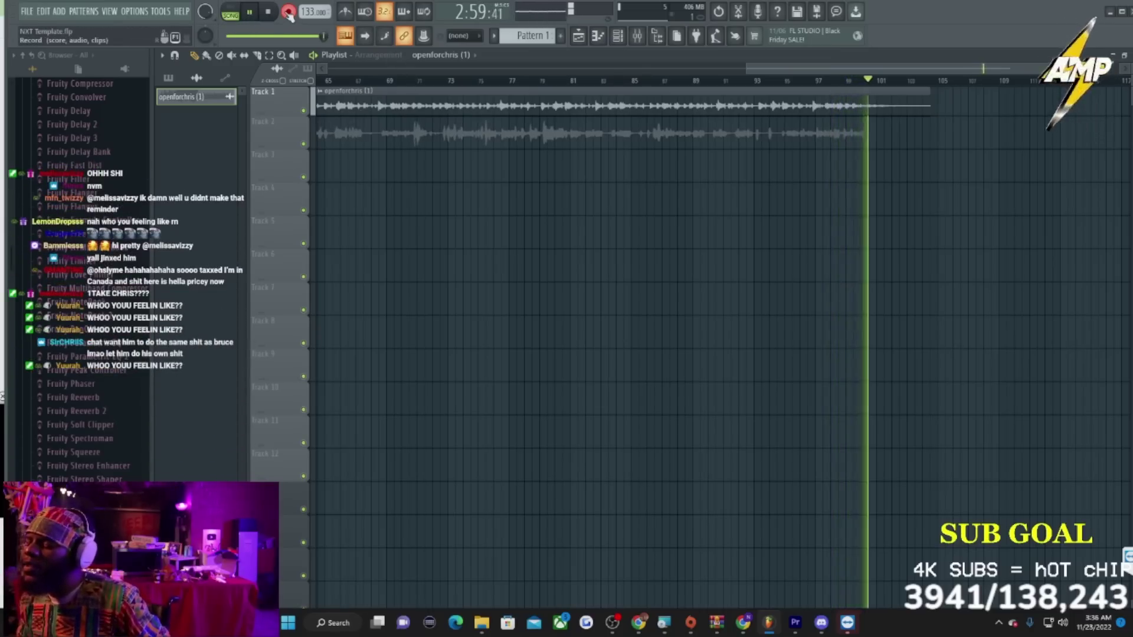
pyautogui.click(250, 12)
pyautogui.moveTo(792, 70); pyautogui.dragTo(373, 69)
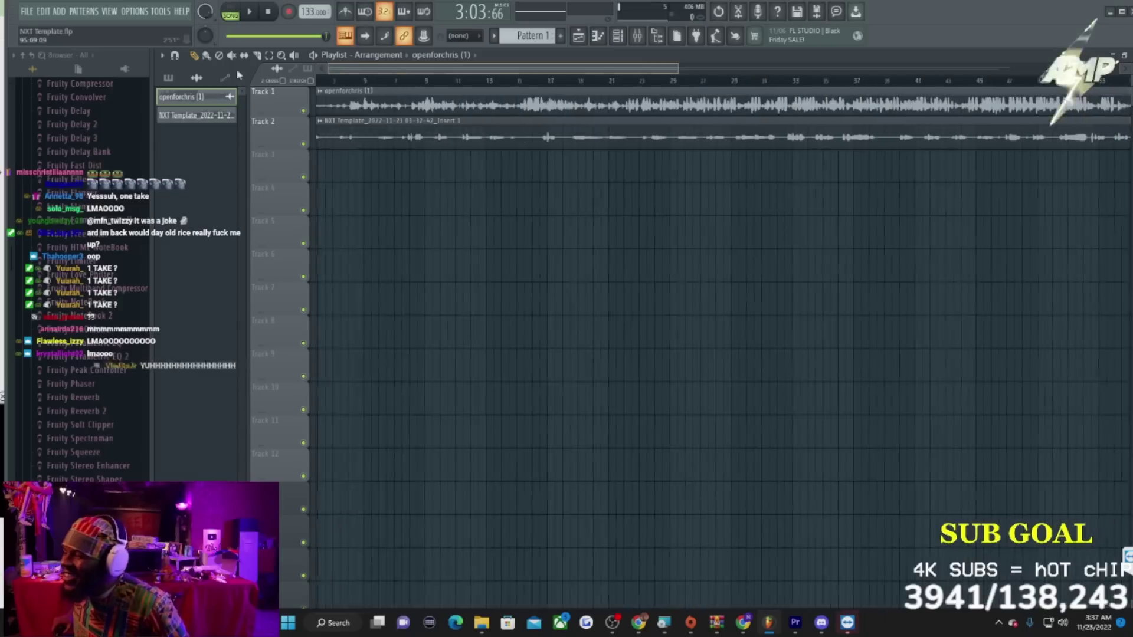
pyautogui.doubleClick(406, 127)
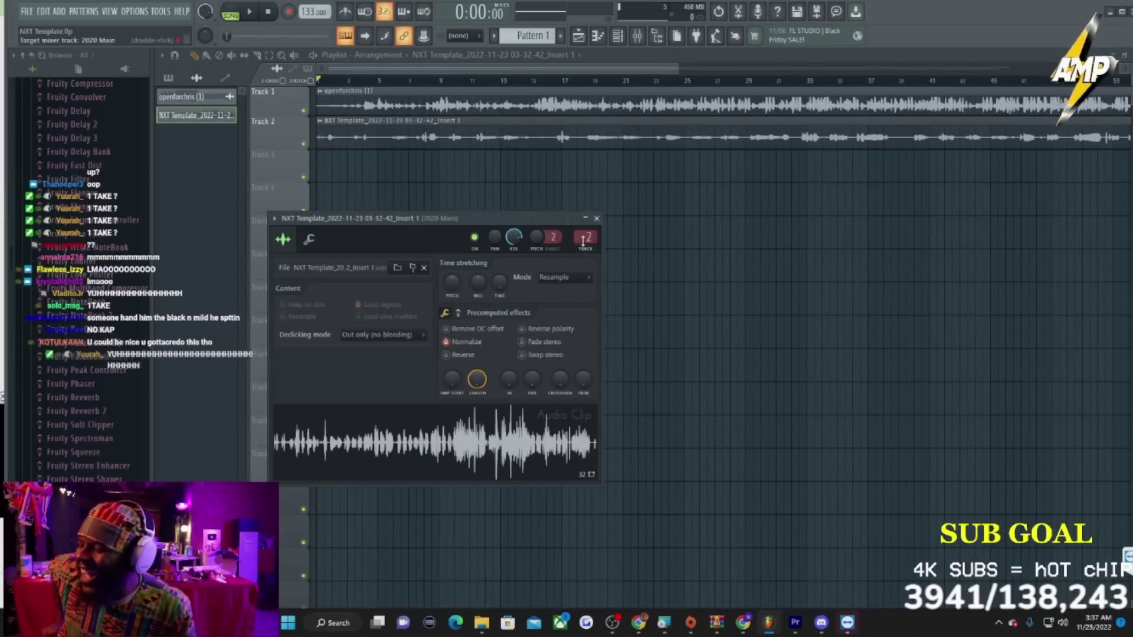
pyautogui.click(597, 219)
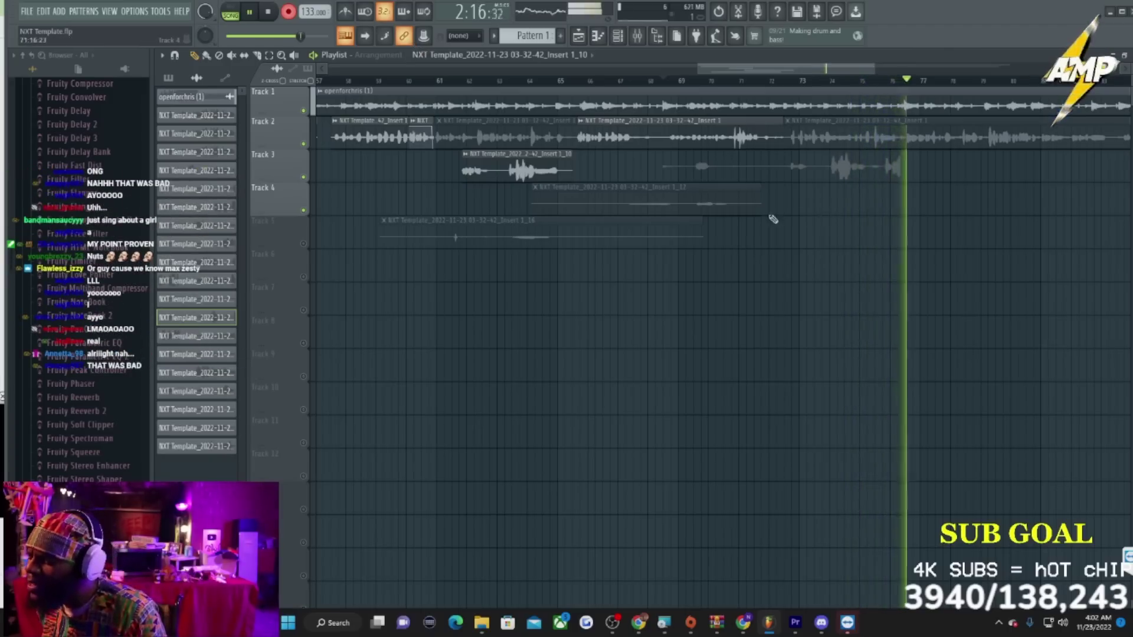
# Finish recording the vocal take on Track 3 and route its clip to mixer track 2 (2020 Main)
pyautogui.moveTo(819, 69); pyautogui.dragTo(839, 73)
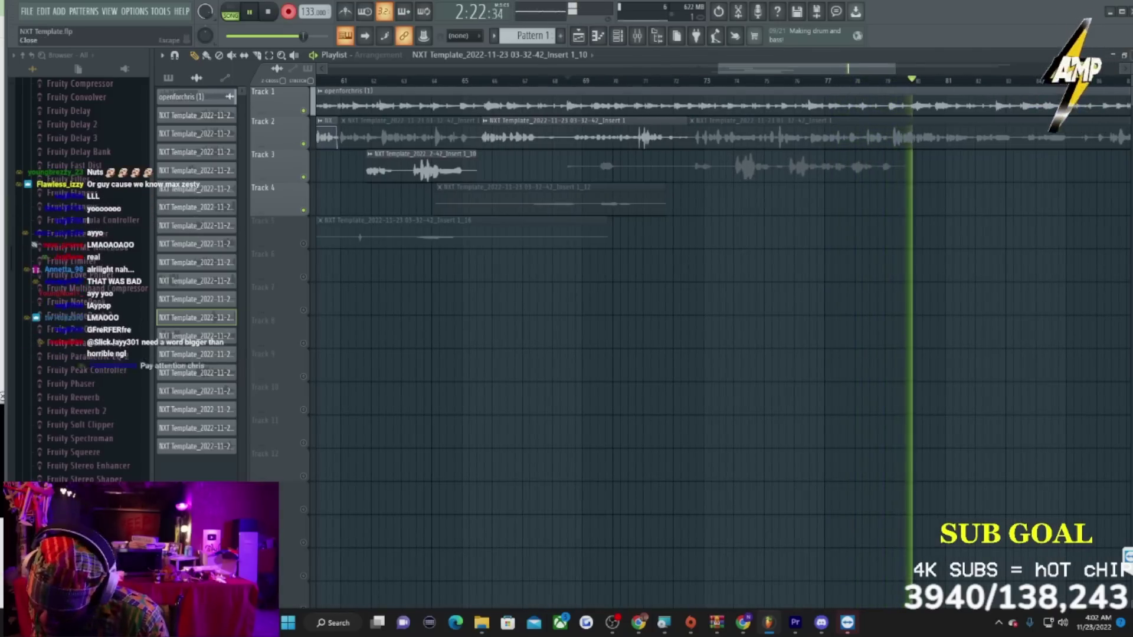
pyautogui.moveTo(817, 69); pyautogui.dragTo(677, 149)
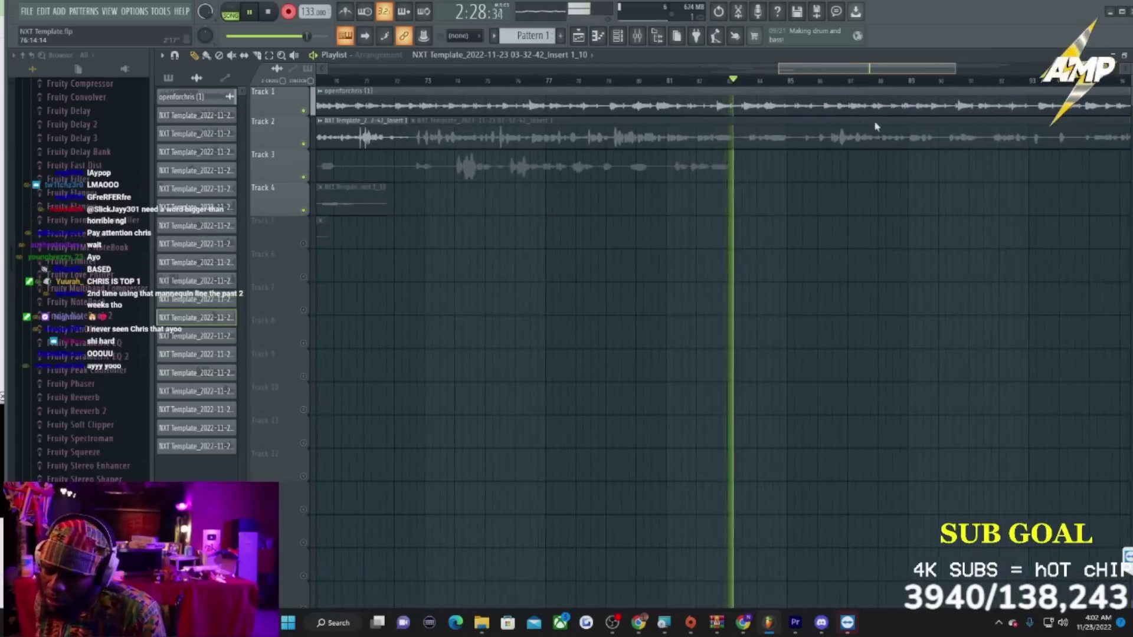
pyautogui.click(874, 121)
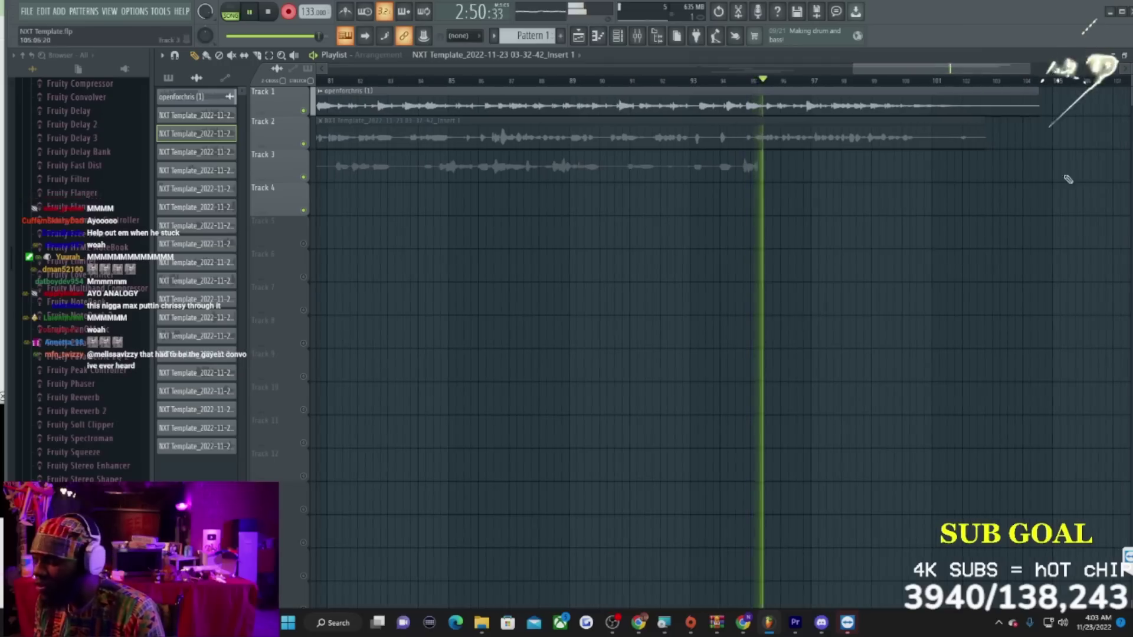
pyautogui.press('space')
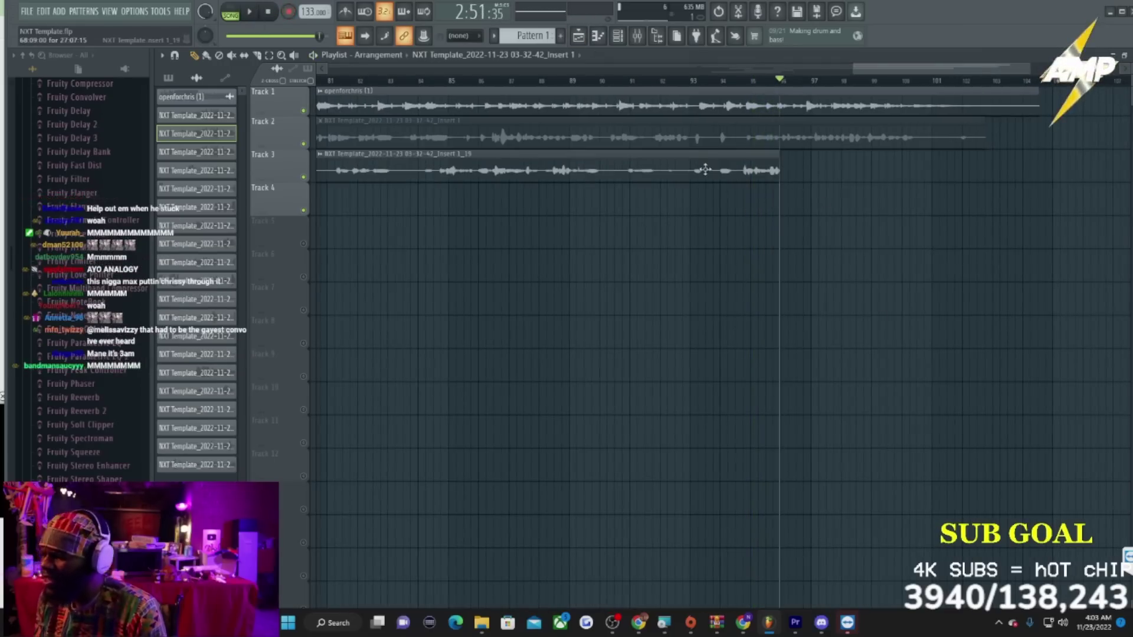
pyautogui.doubleClick(755, 170)
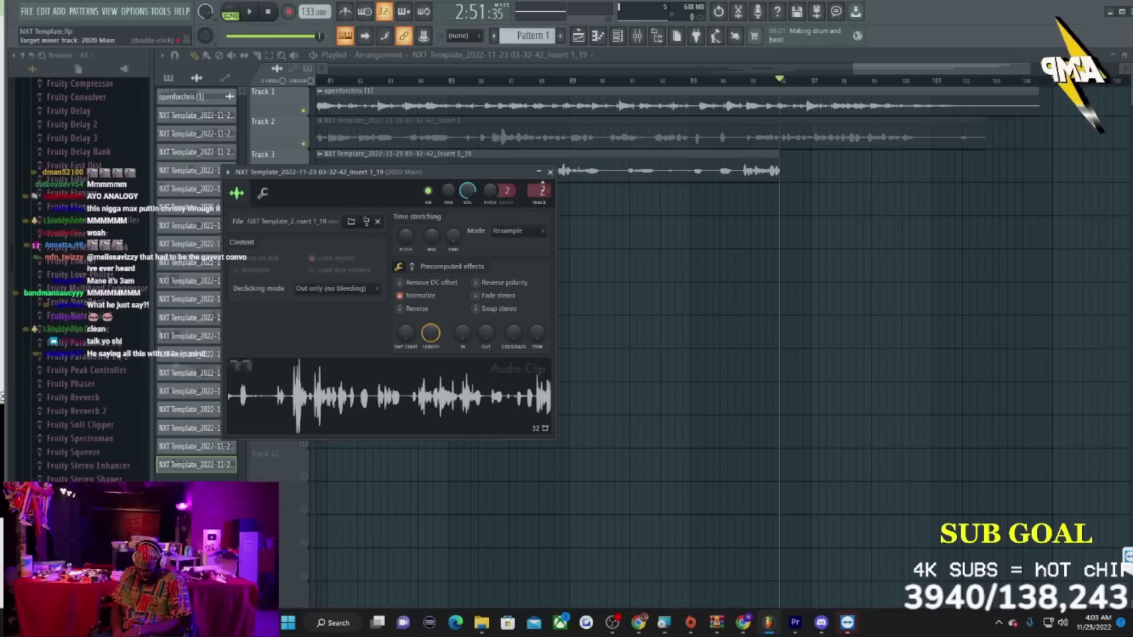
pyautogui.click(550, 172)
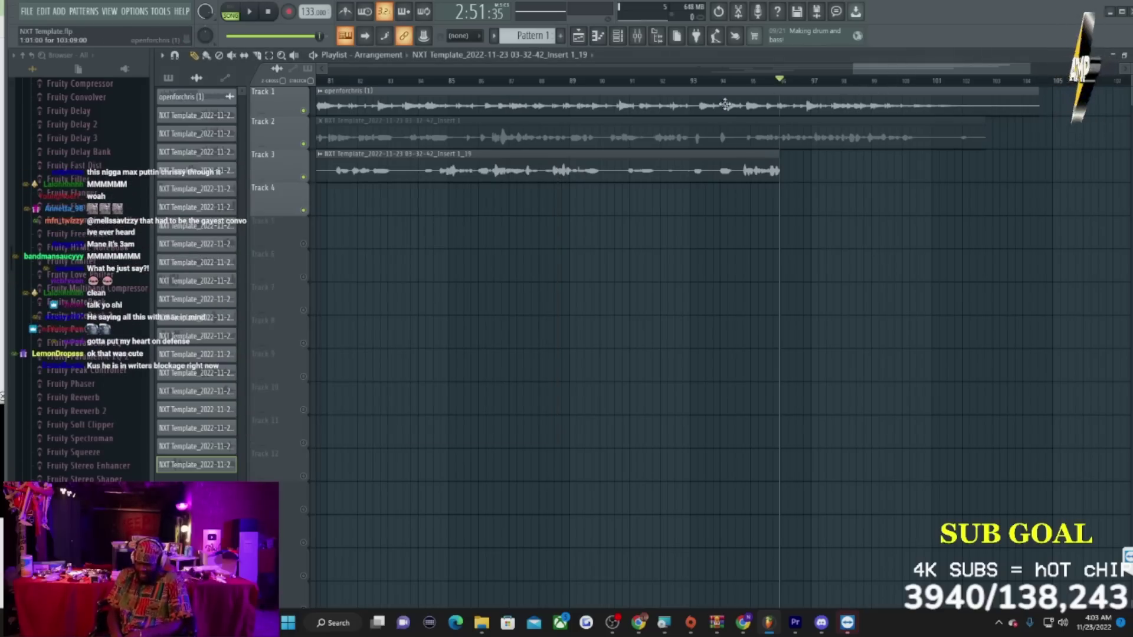
# Stop recording the take on Track 4 and place the playhead near bar 91
pyautogui.moveTo(854, 71); pyautogui.dragTo(726, 87)
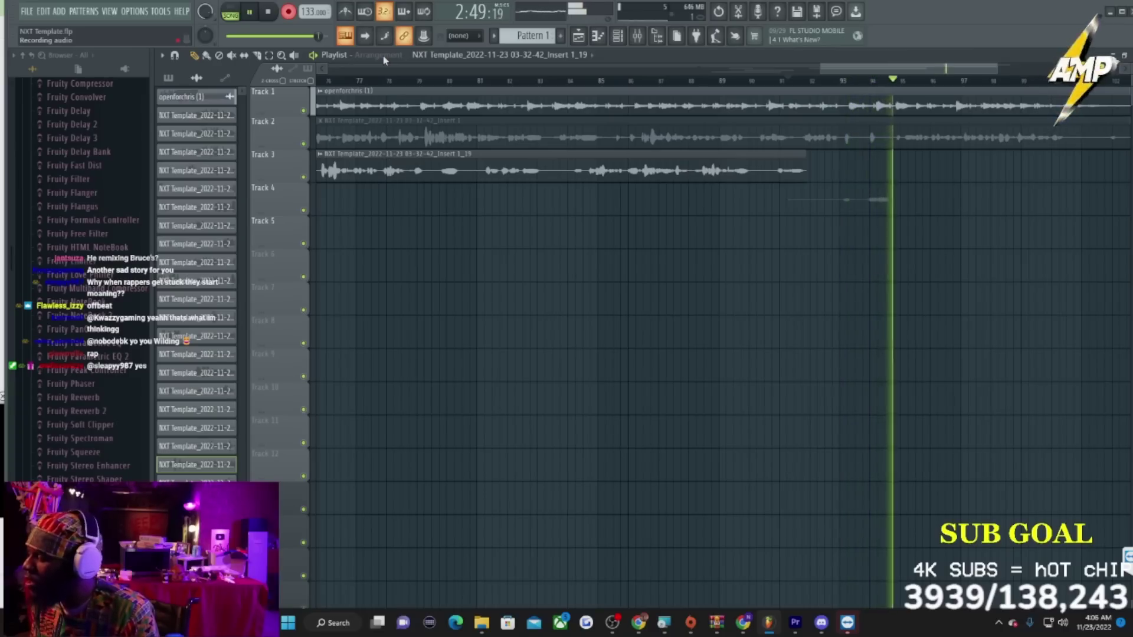
pyautogui.press('space')
pyautogui.click(777, 81)
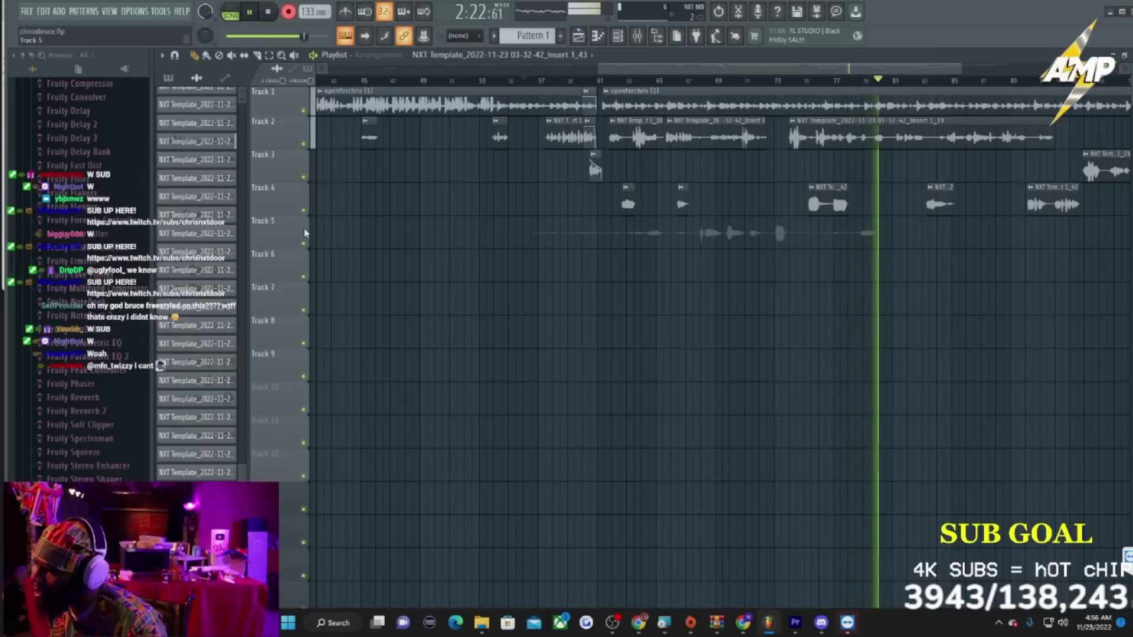
# Stop recording the take on Track 5 and play back the vocals around bar 19
pyautogui.press('space')
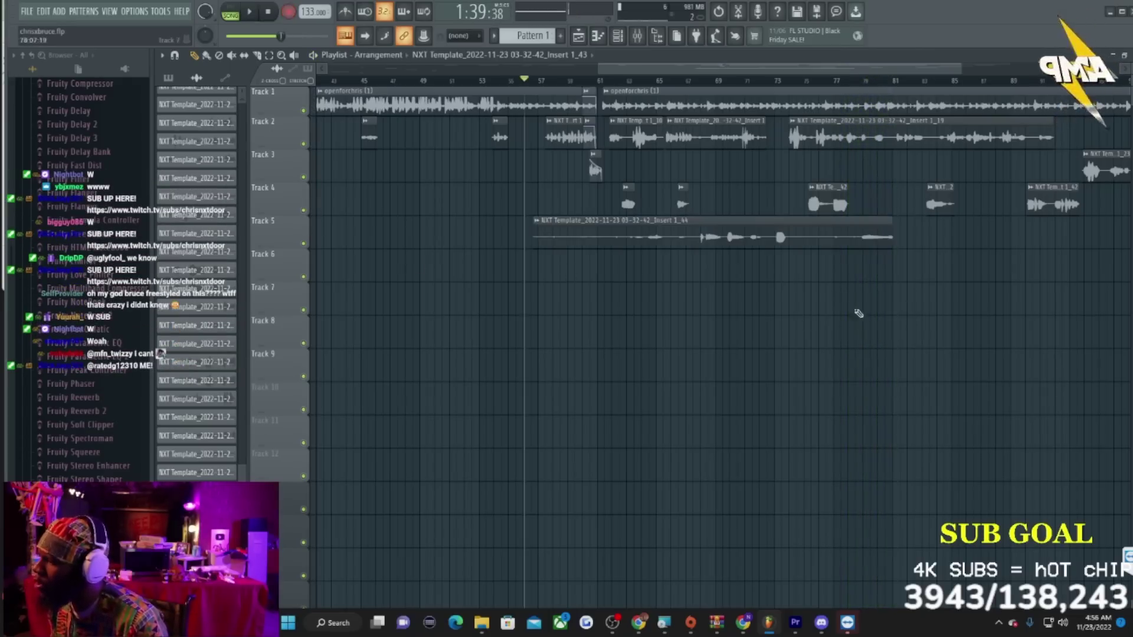
pyautogui.hscroll(-2, 413, 107)
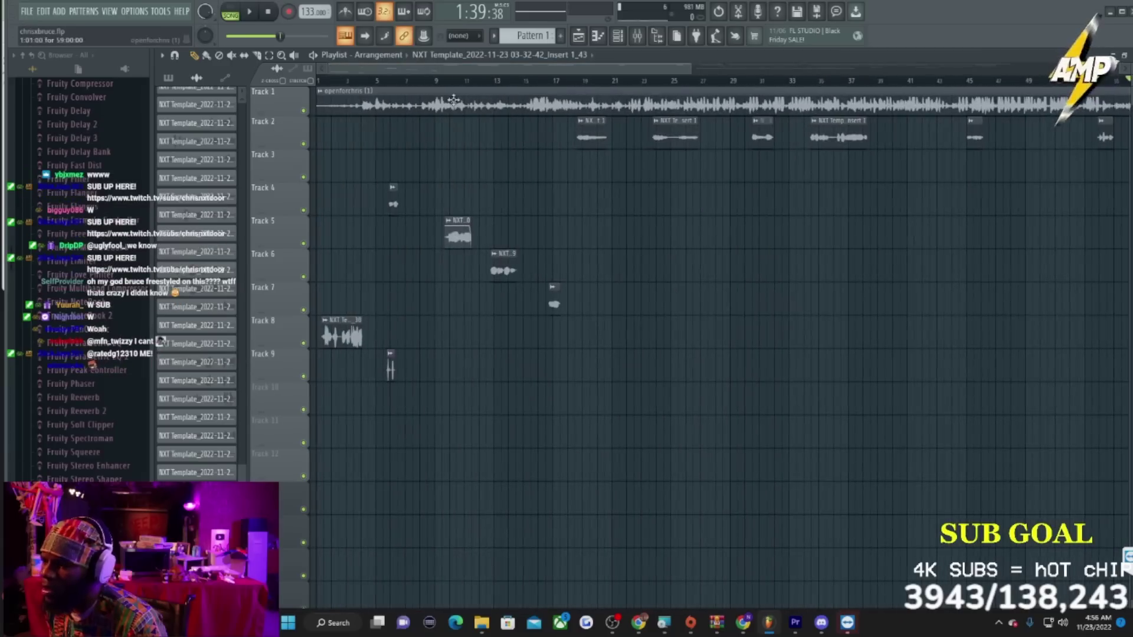
pyautogui.press('space')
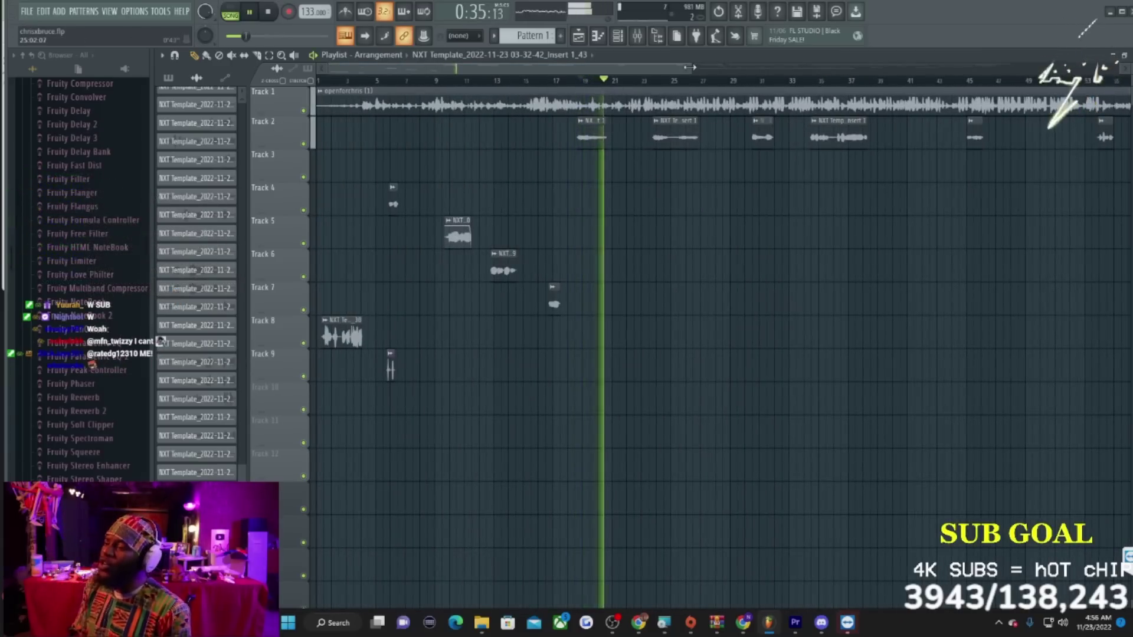
pyautogui.press('space')
pyautogui.moveTo(670, 68); pyautogui.dragTo(936, 105)
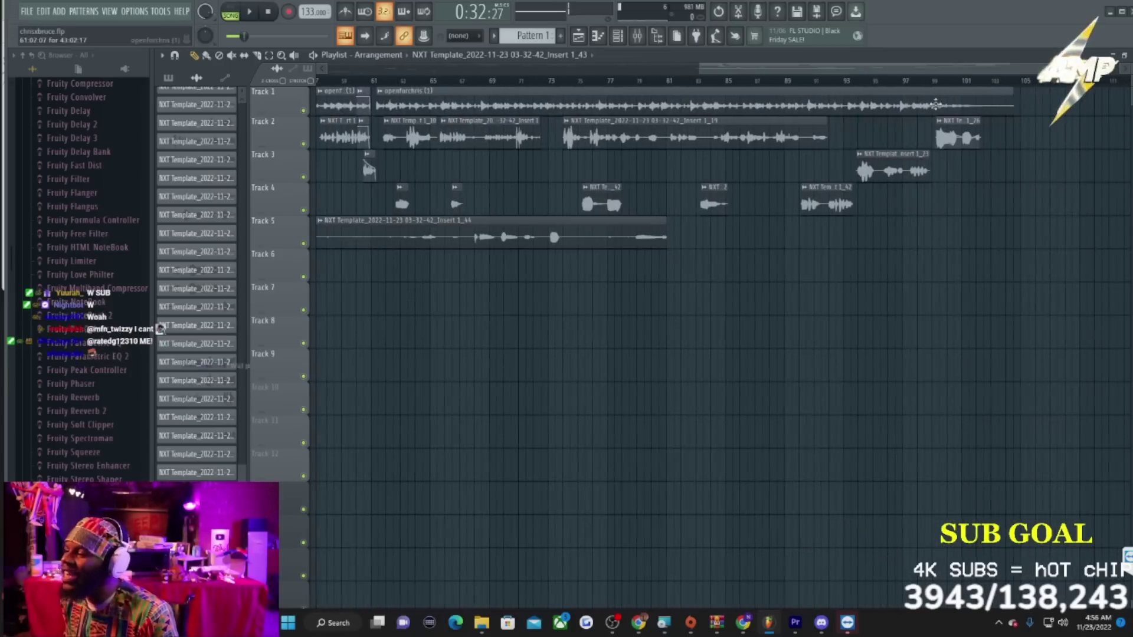
# Route the new Track 5 clip to mixer track 7 (2020 Main) and audition it soloed from about bar 79
pyautogui.doubleClick(586, 239)
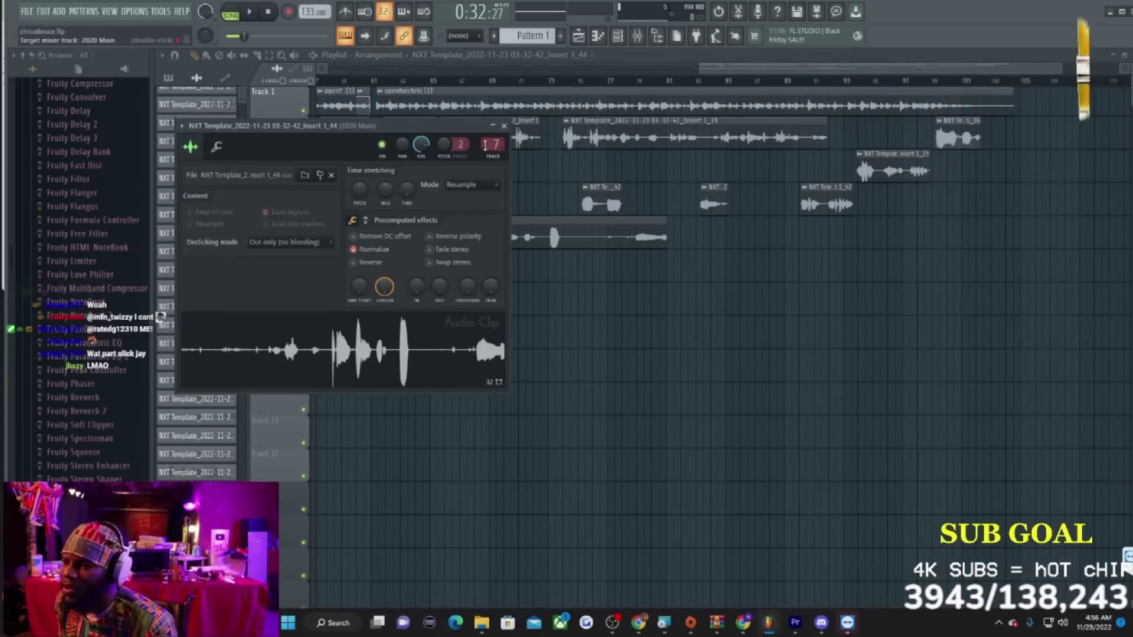
pyautogui.click(505, 126)
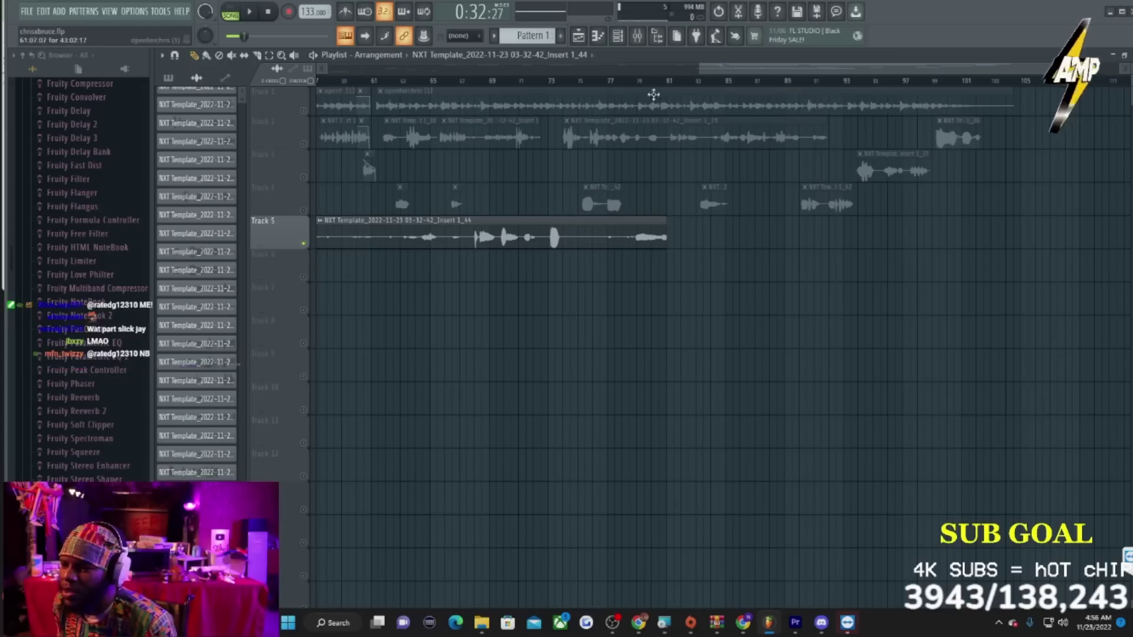
pyautogui.click(640, 80)
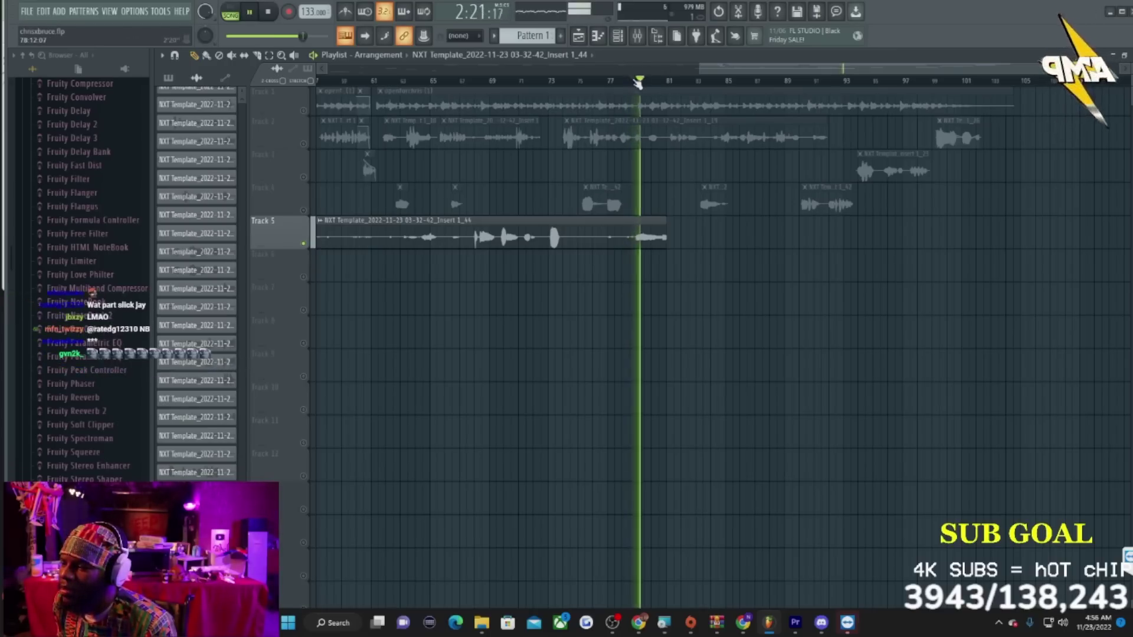
pyautogui.press('space')
# Route the Track 5 clip to mixer track 11 (Insert 11) and play back its end section
pyautogui.doubleClick(502, 236)
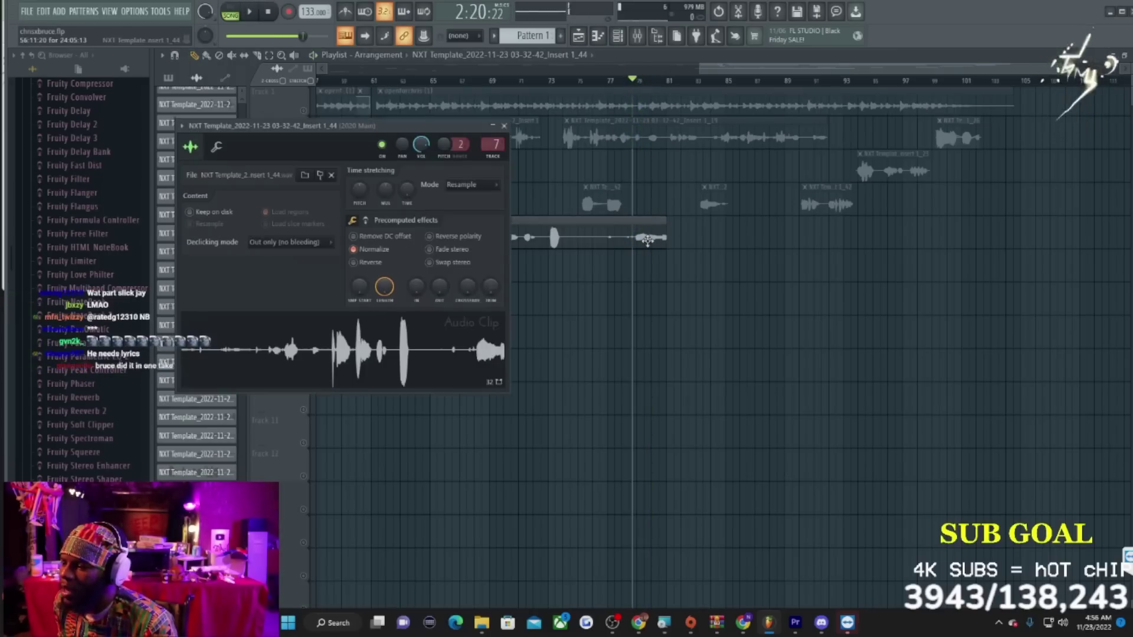
pyautogui.click(504, 126)
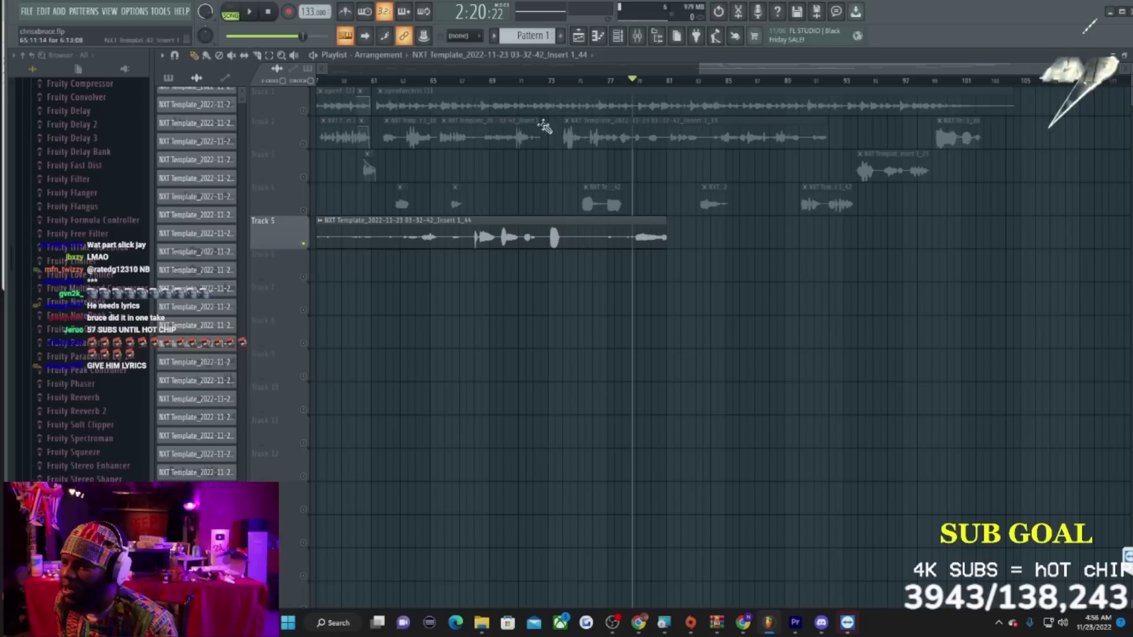
pyautogui.press('space')
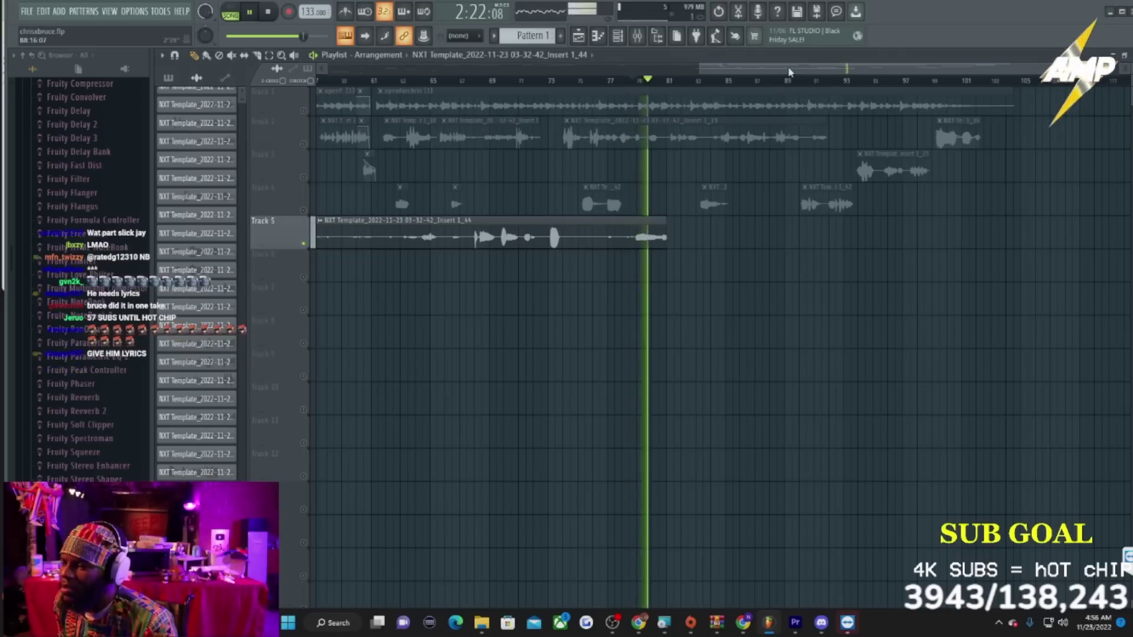
pyautogui.press('space')
# Play the soloed Track 5 clip from about bar 68 to check how it sounds
pyautogui.moveTo(785, 71); pyautogui.dragTo(702, 81)
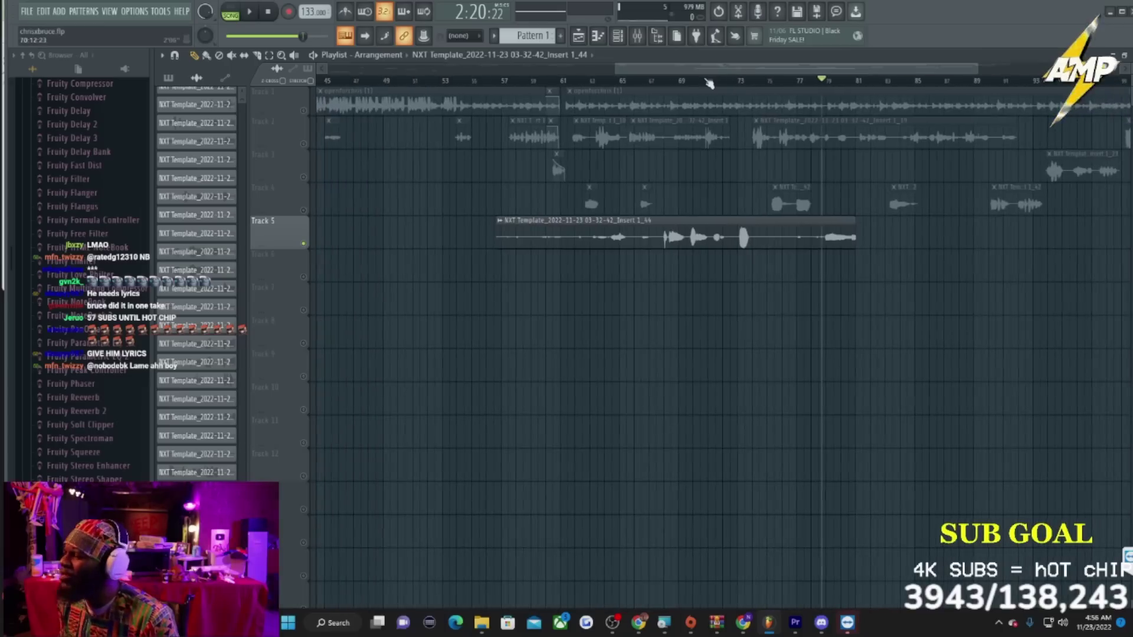
pyautogui.click(669, 82)
pyautogui.press('space')
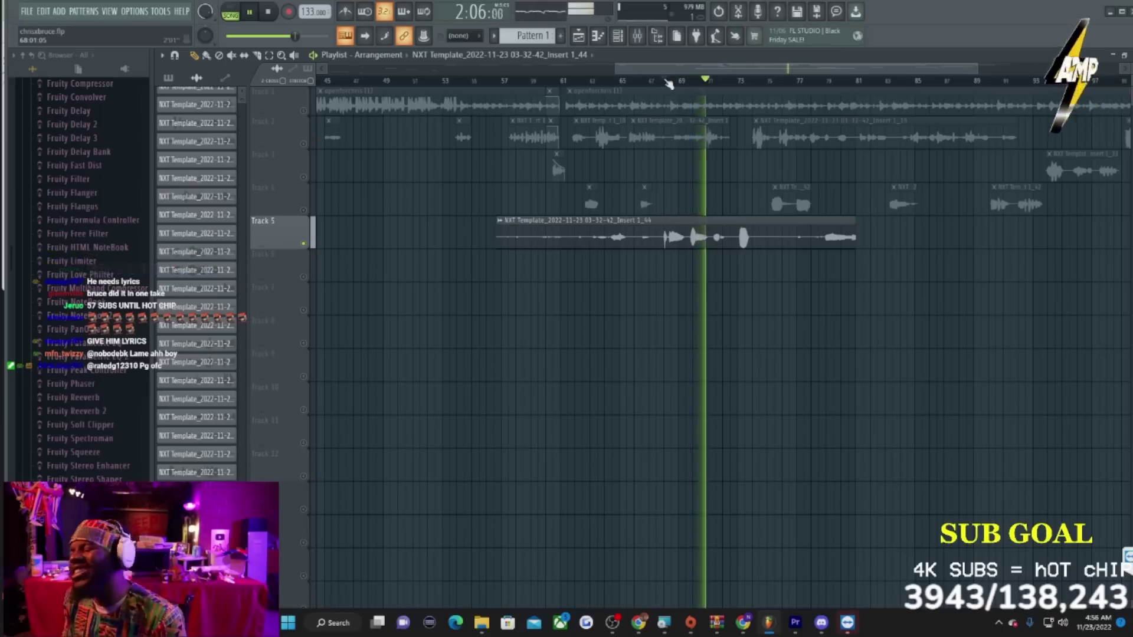
pyautogui.press('space')
# Route the Track 5 clip to mixer track 5 (Adlibs) and take Track 5 off solo
pyautogui.doubleClick(734, 243)
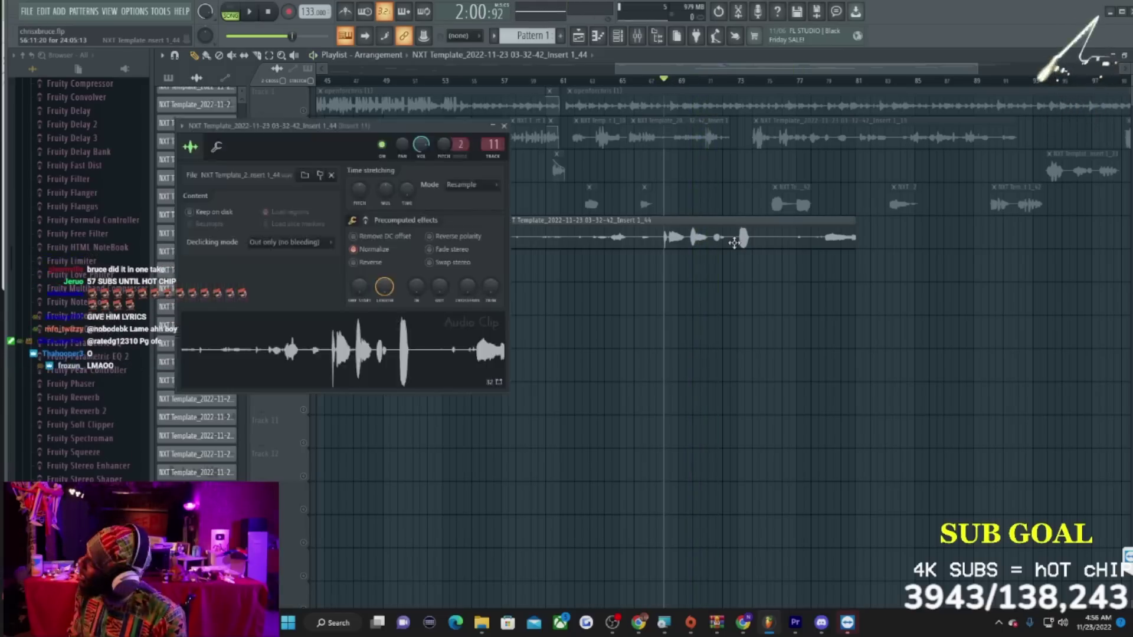
pyautogui.click(735, 243)
pyautogui.doubleClick(734, 243)
pyautogui.scroll(-6, 498, 147)
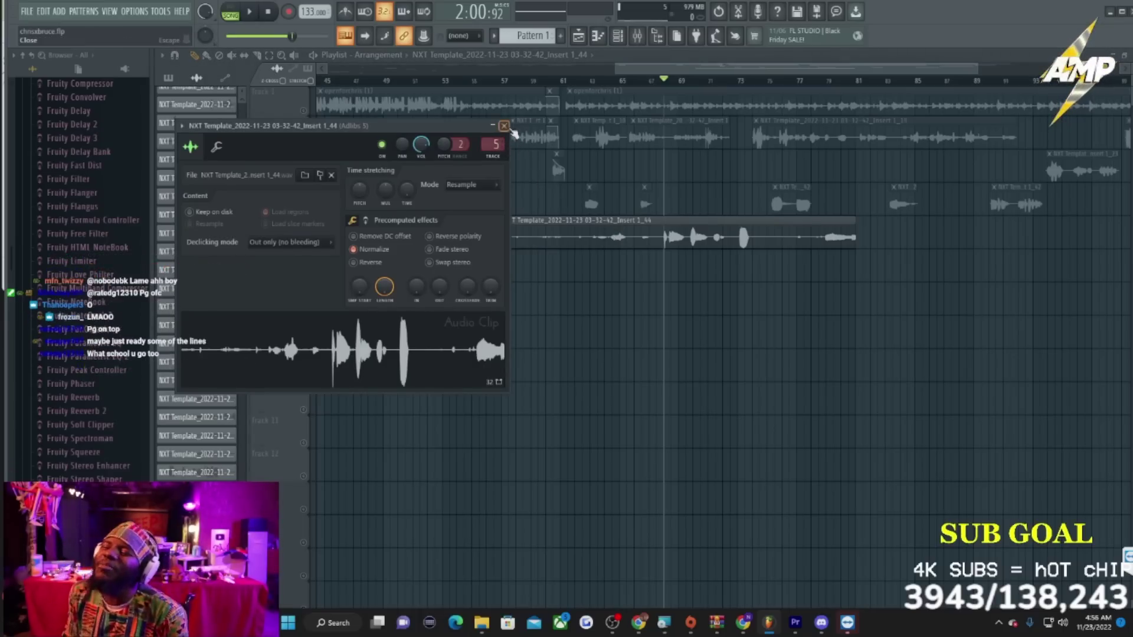
pyautogui.click(505, 126)
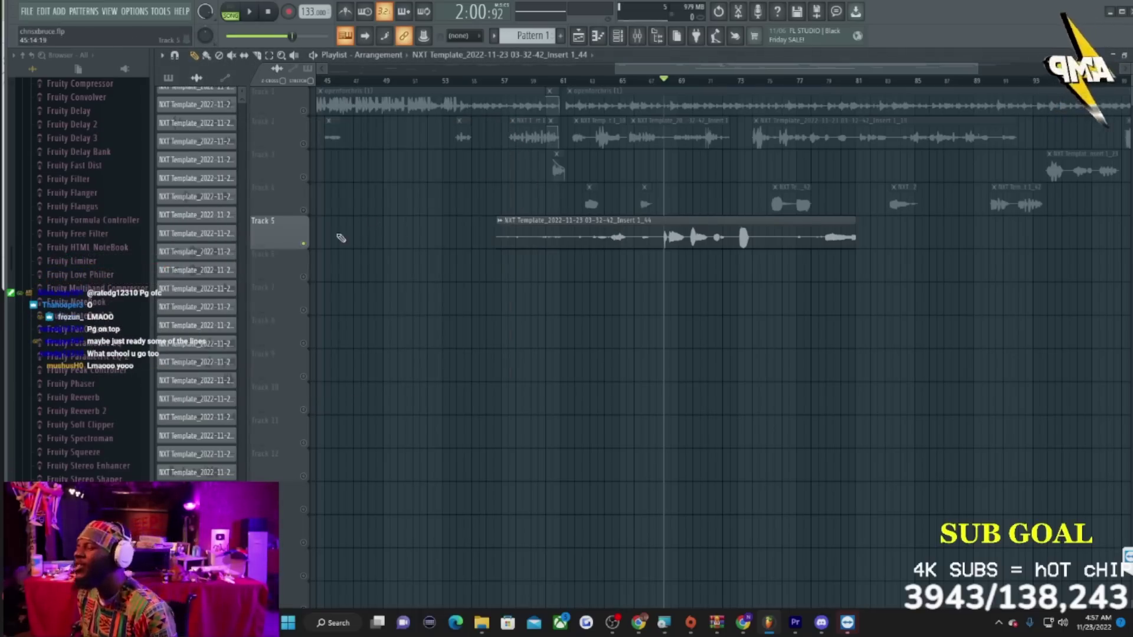
pyautogui.rightClick(303, 244)
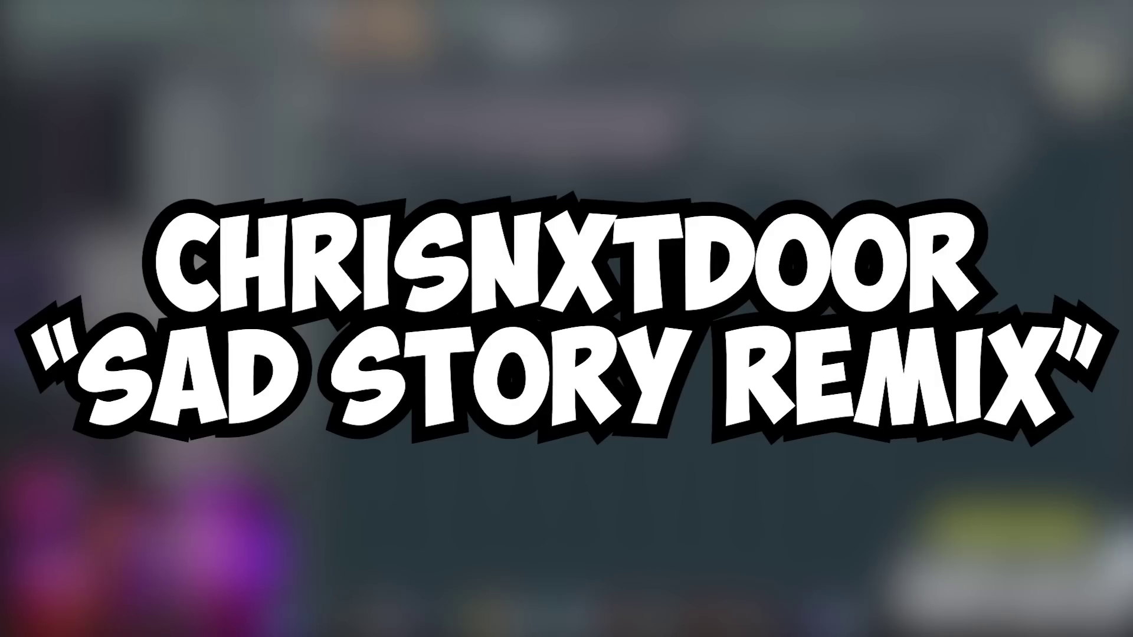